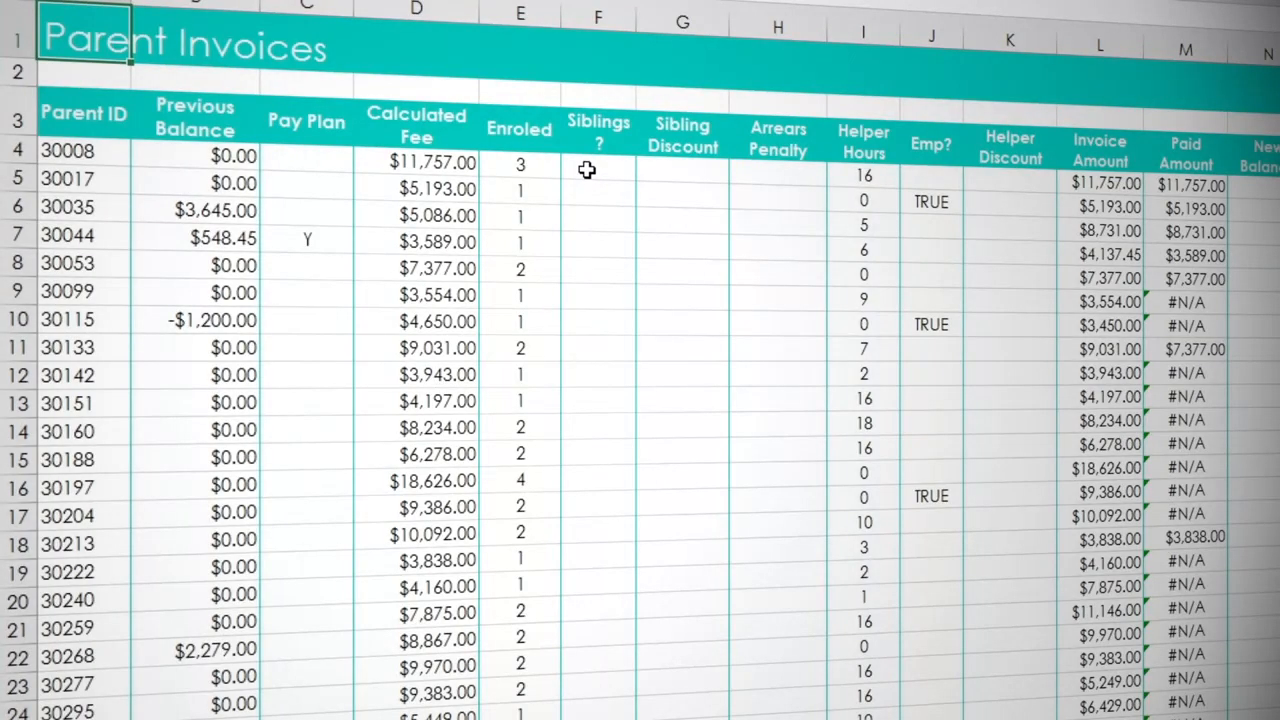
- Enter a formula in F4 under Siblings that shows "Y" when E4 is at least 2, otherwise an empty string: =IF(E4>=2,"Y","")
{"action": "left_click", "coordinate": [586, 170]}
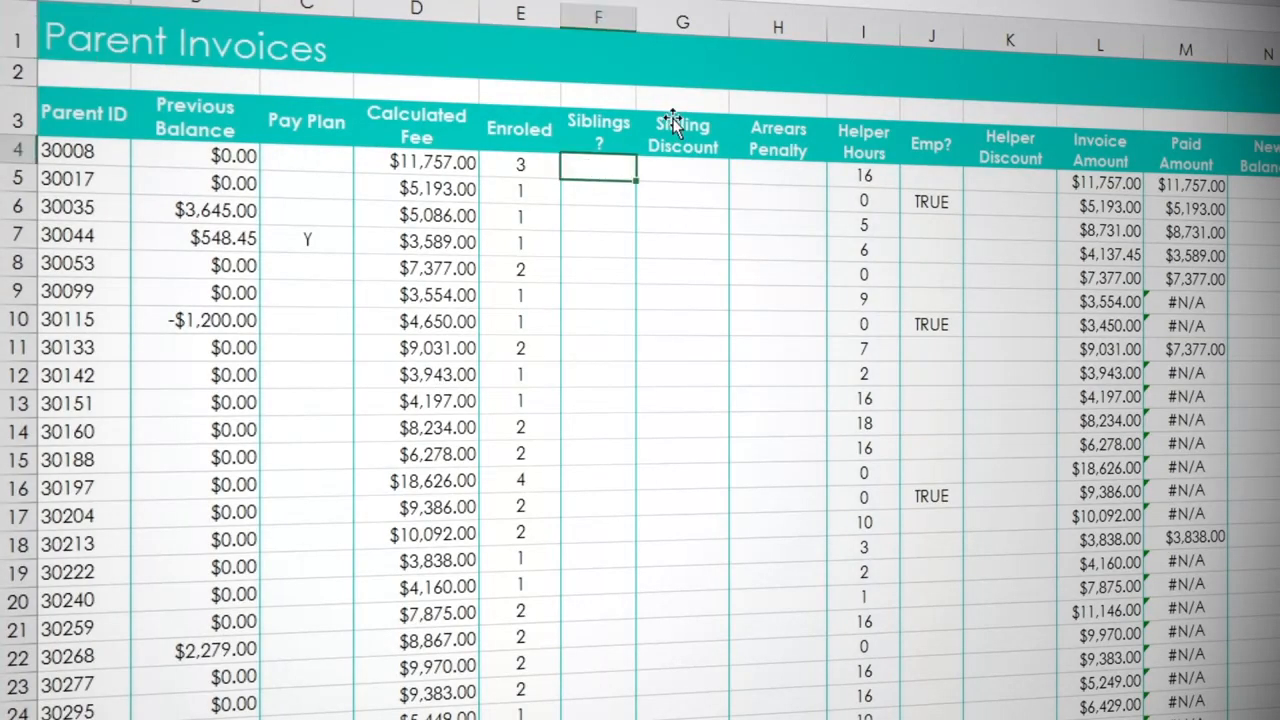
{"action": "type", "text": "=if"}
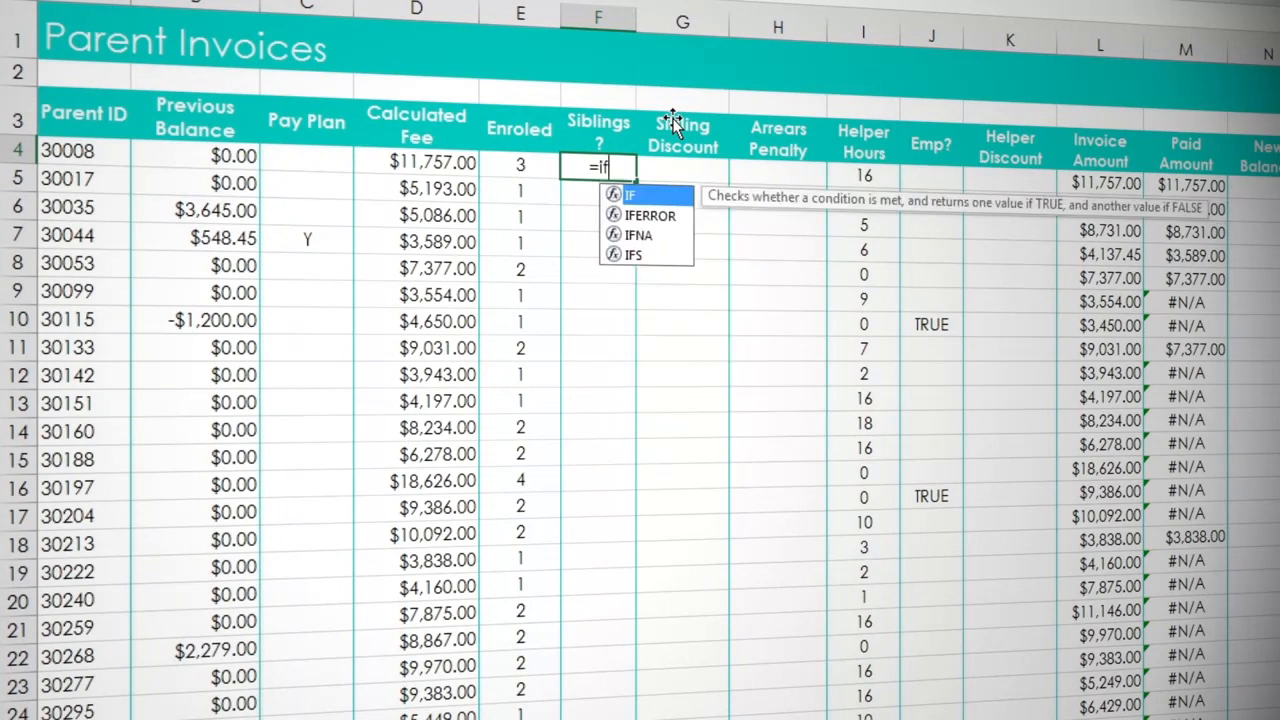
{"action": "type", "text": "("}
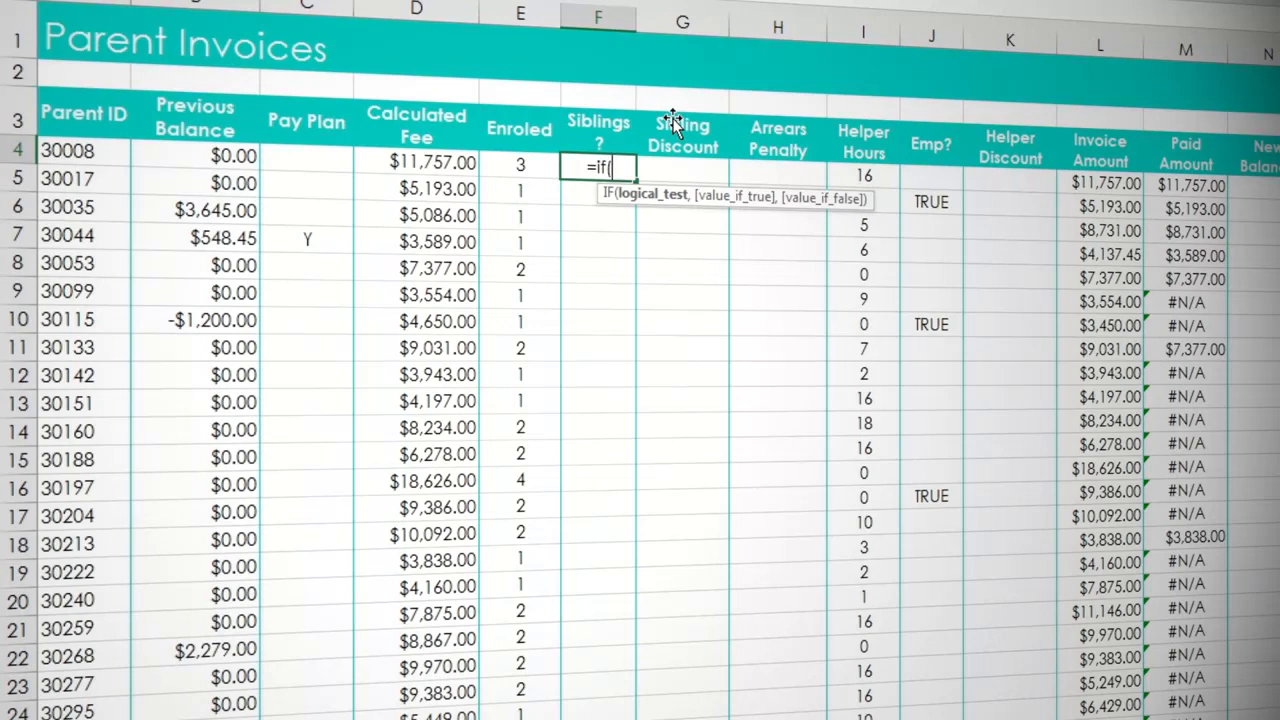
{"action": "left_click", "coordinate": [525, 163]}
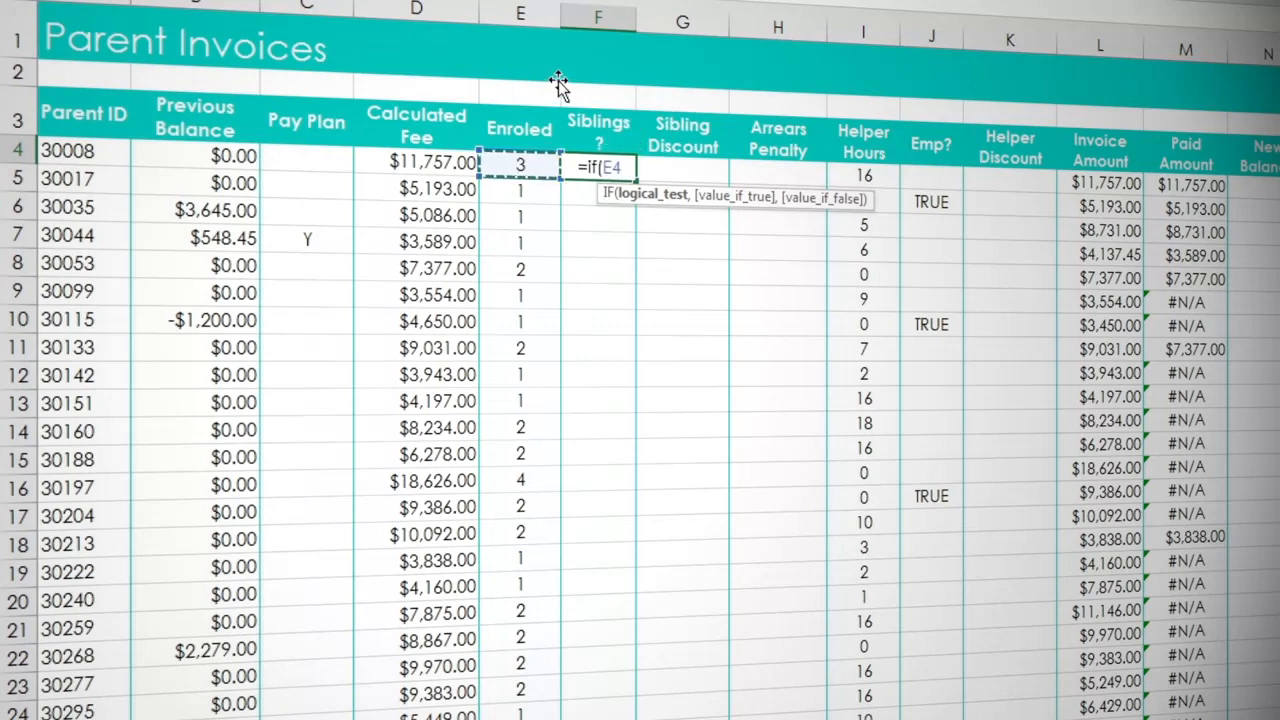
{"action": "type", "text": ">"}
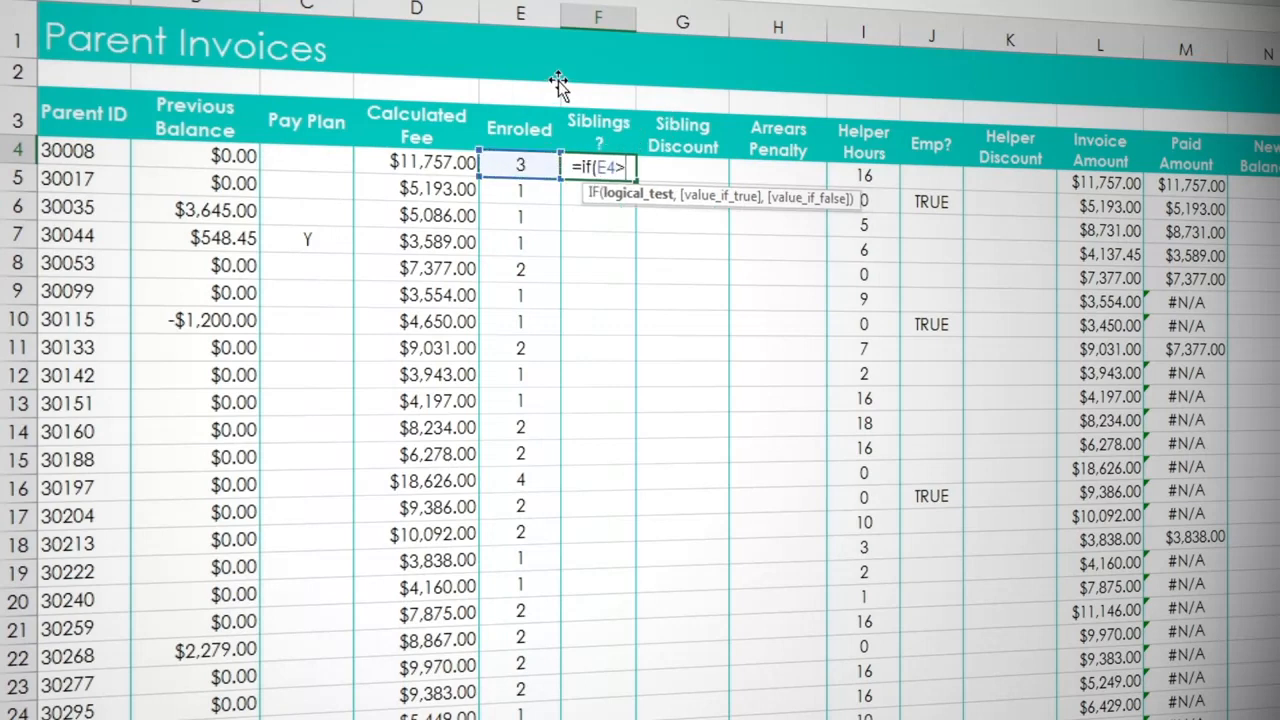
{"action": "type", "text": "="}
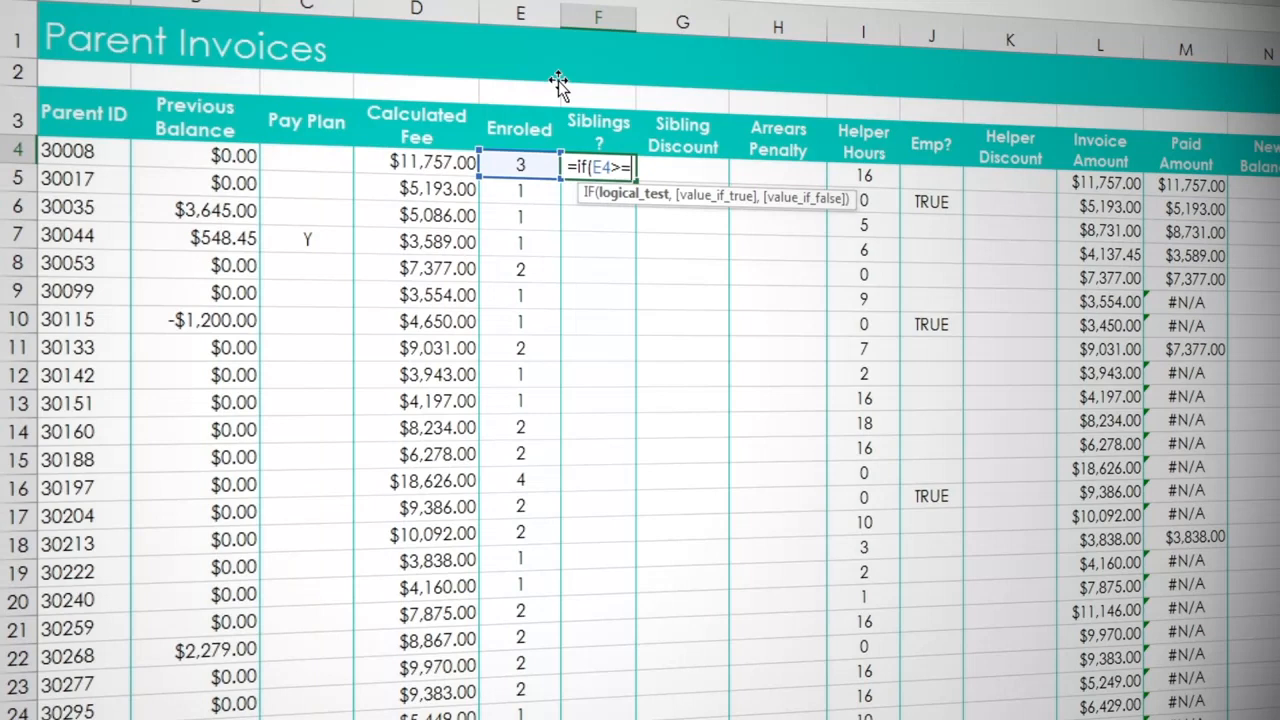
{"action": "type", "text": "2"}
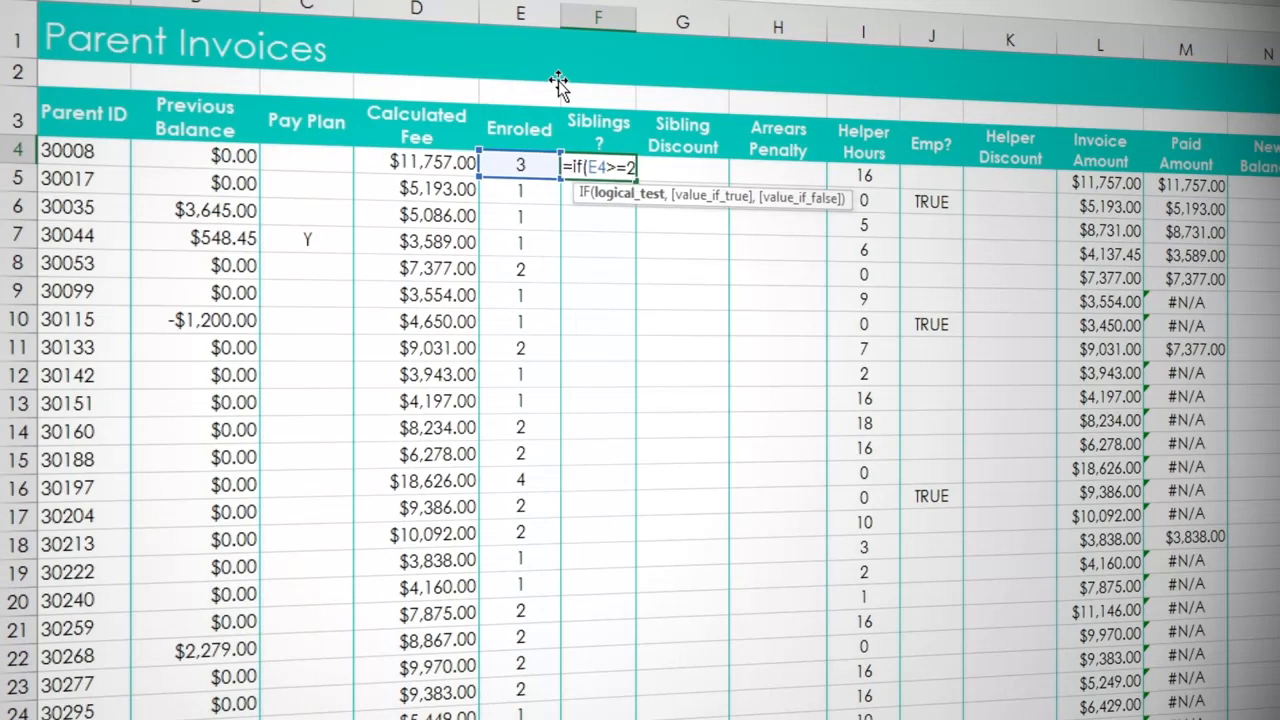
{"action": "type", "text": ","}
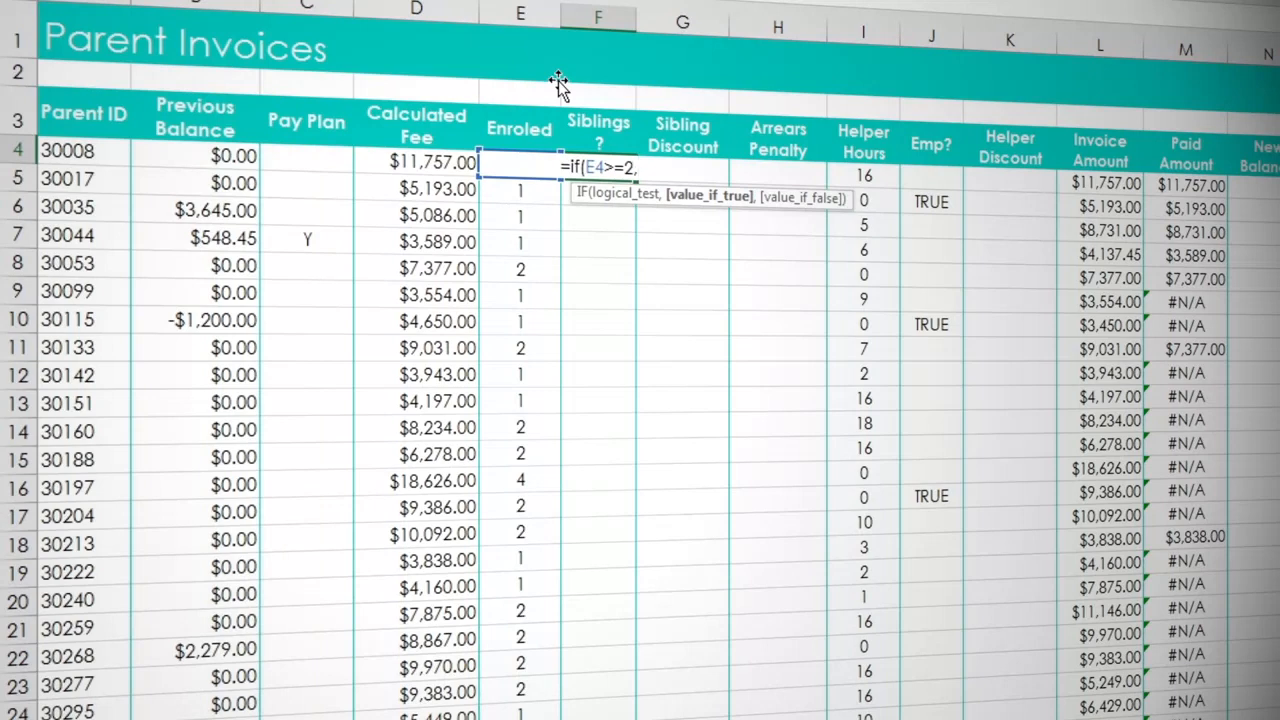
{"action": "type", "text": "\"Y\""}
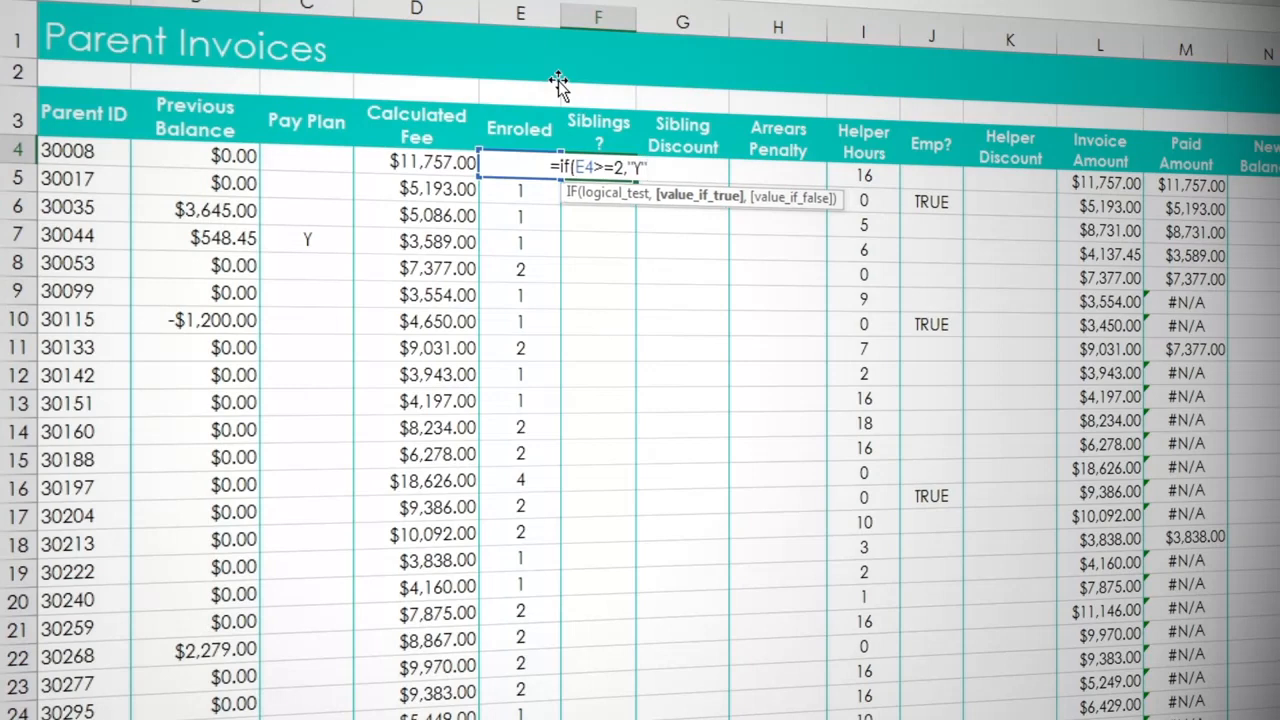
{"action": "type", "text": ","}
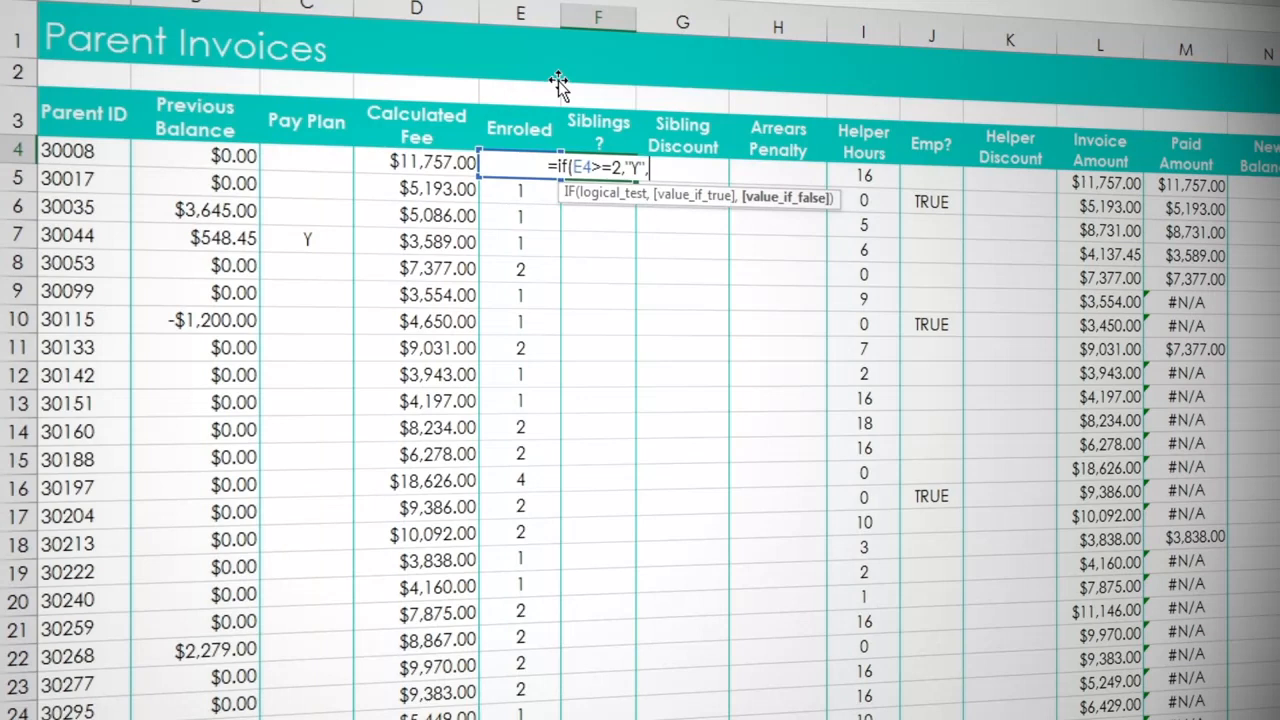
{"action": "type", "text": "\""}
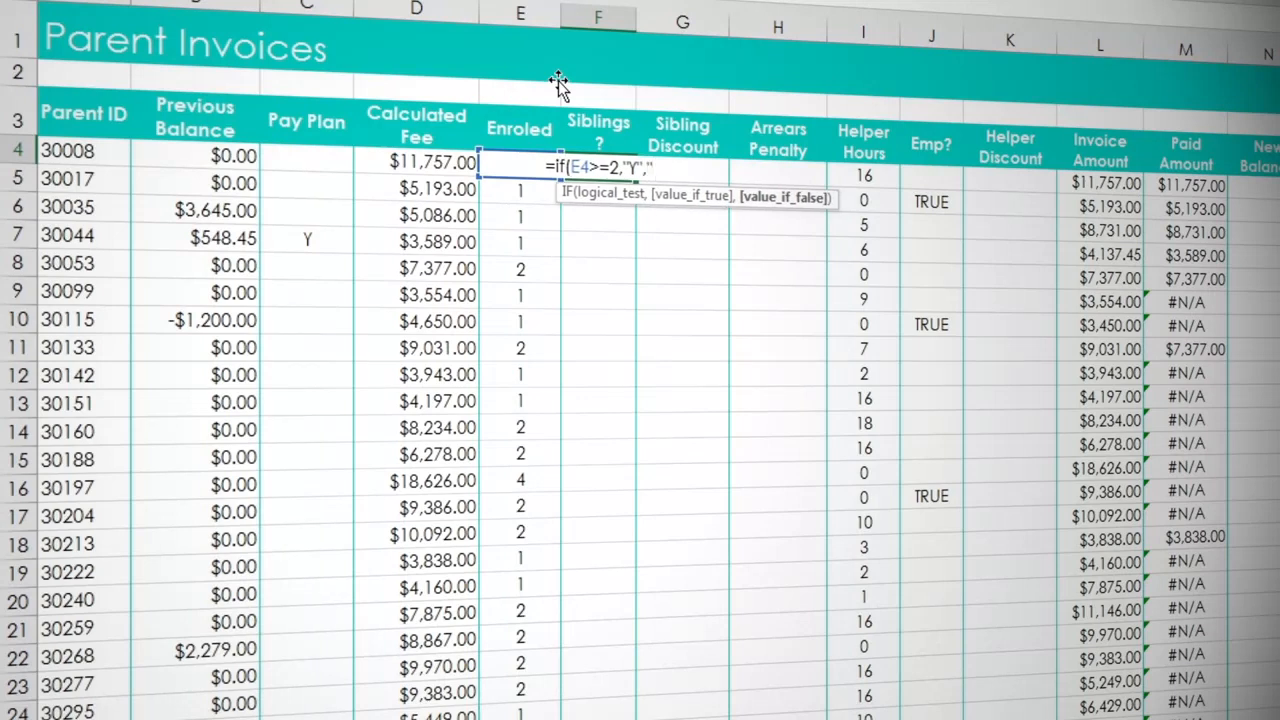
{"action": "type", "text": "\""}
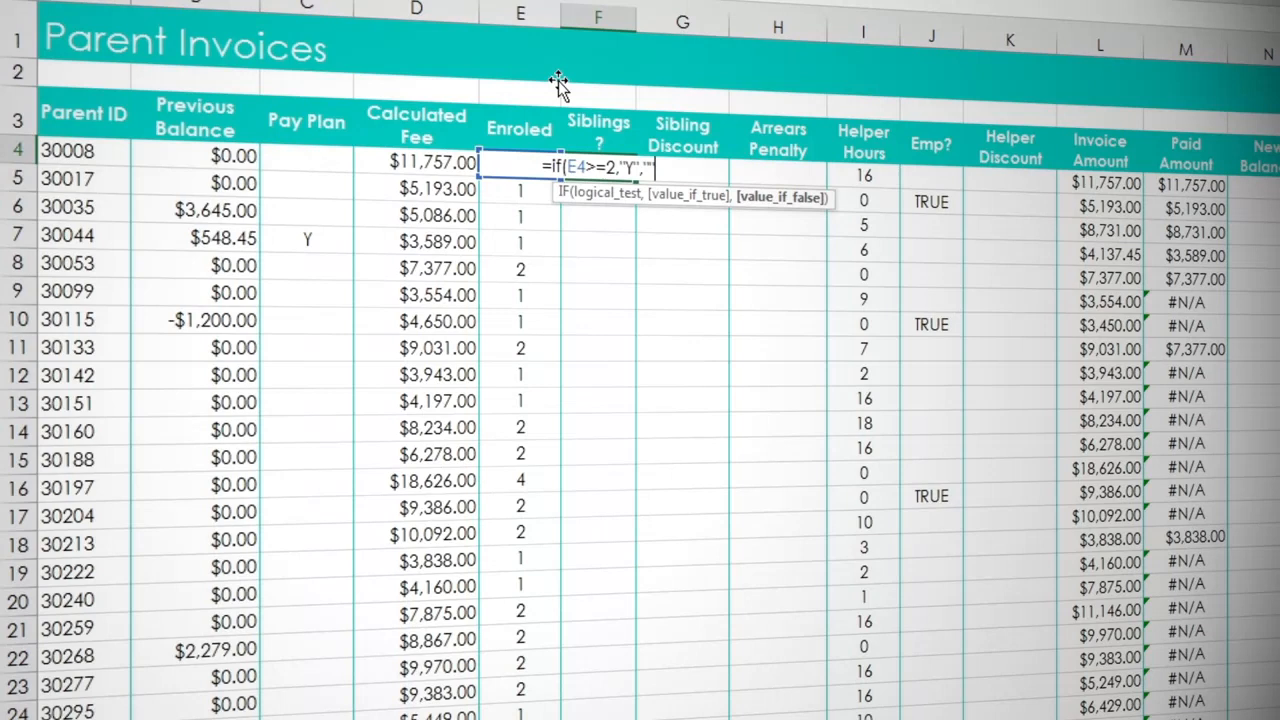
{"action": "type", "text": ")"}
{"action": "key", "text": "Return"}
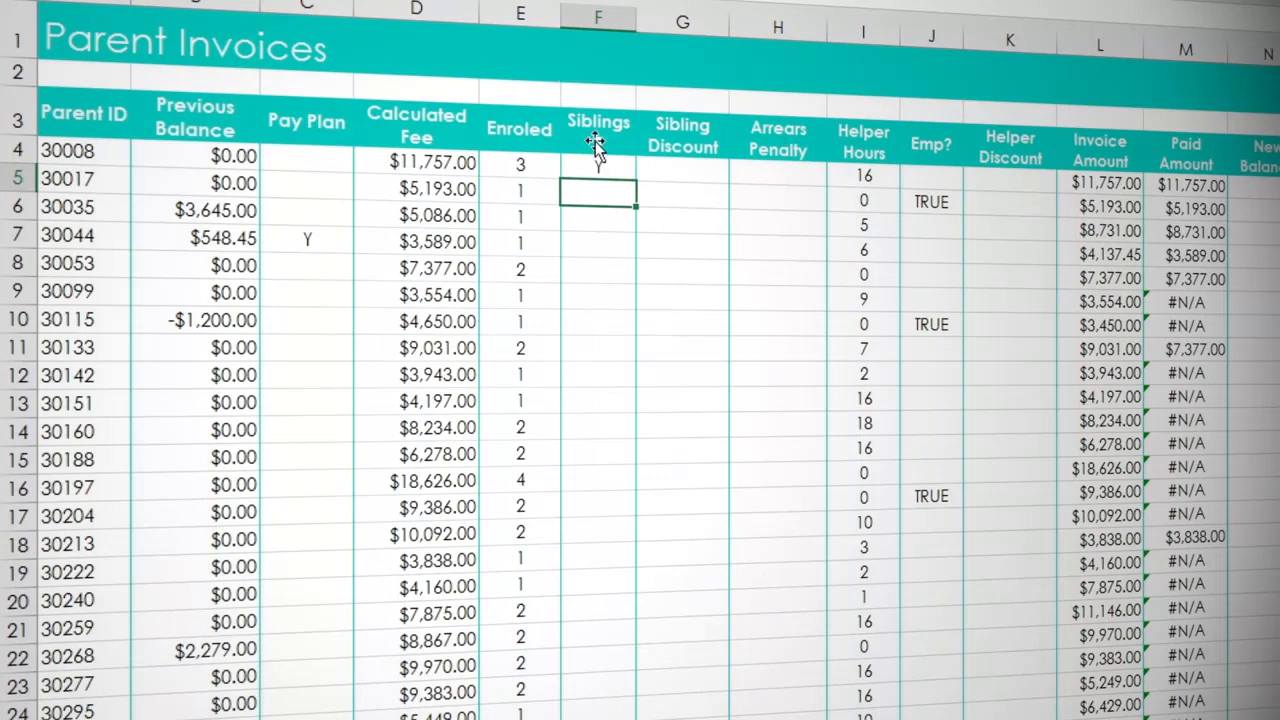
- Fill the F4 formula down the Siblings column for all the parent rows
{"action": "left_click", "coordinate": [603, 166]}
{"action": "key", "text": "ctrl+e"}
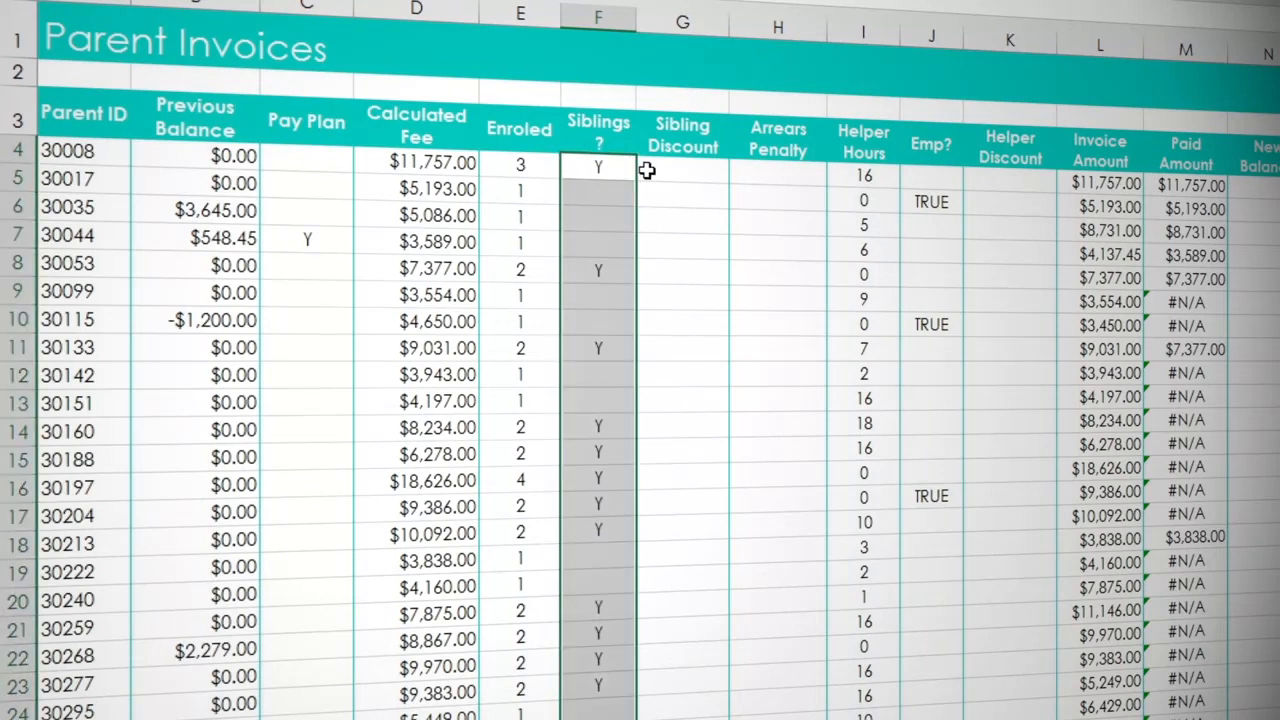
{"action": "left_click", "coordinate": [617, 192]}
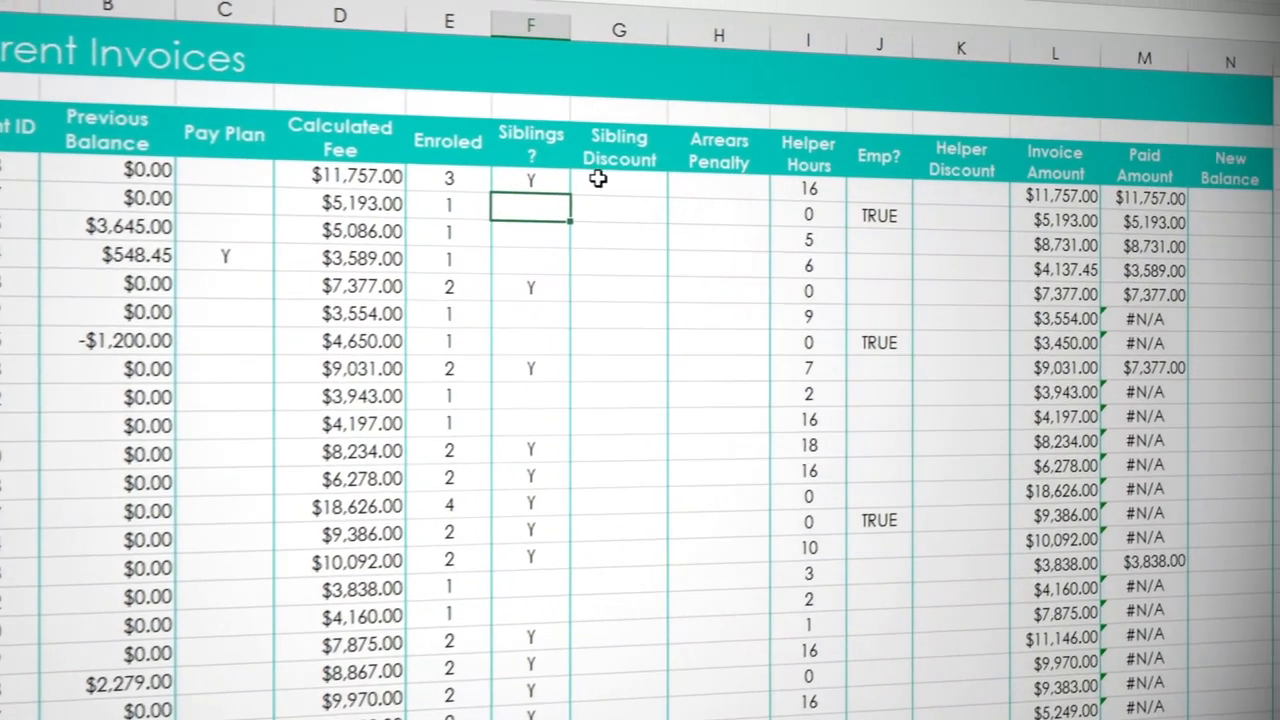
- Enter the Sibling Discount formula =IF(F4="y",D4*5%,0) in G4, giving 5% of the calculated fee to parents with siblings enrolled
{"action": "left_click", "coordinate": [661, 171]}
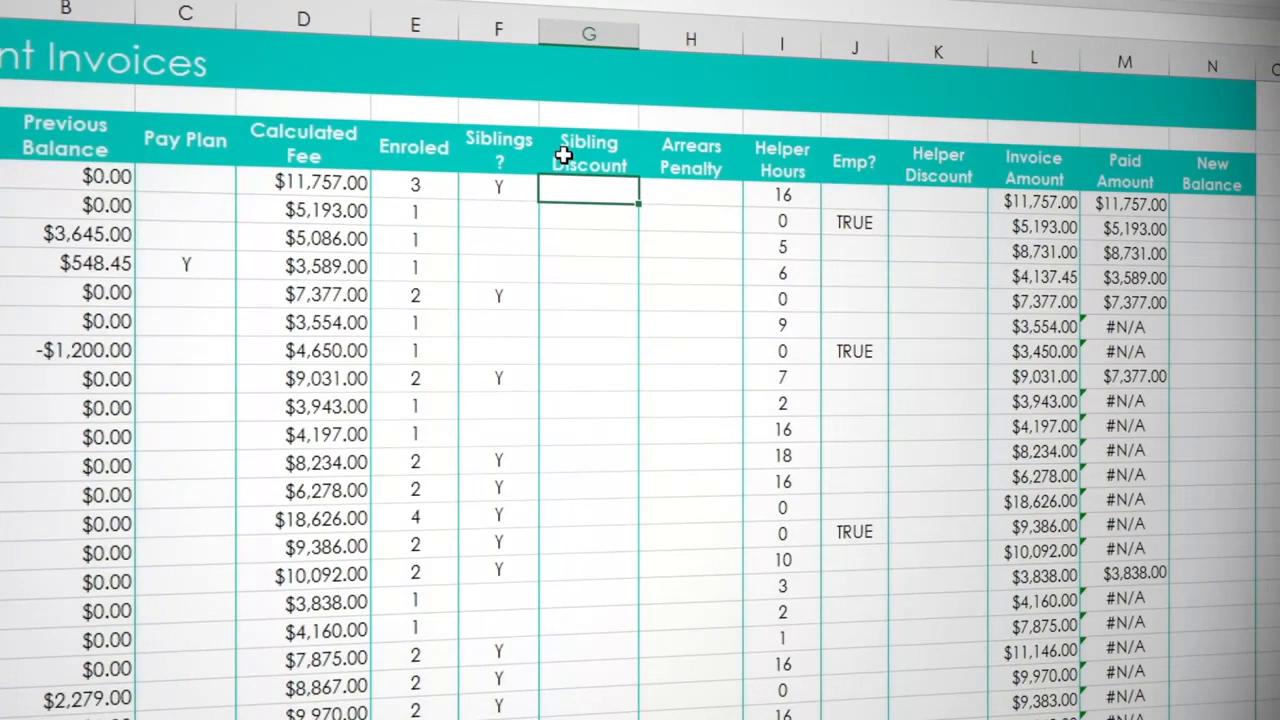
{"action": "type", "text": "=IF("}
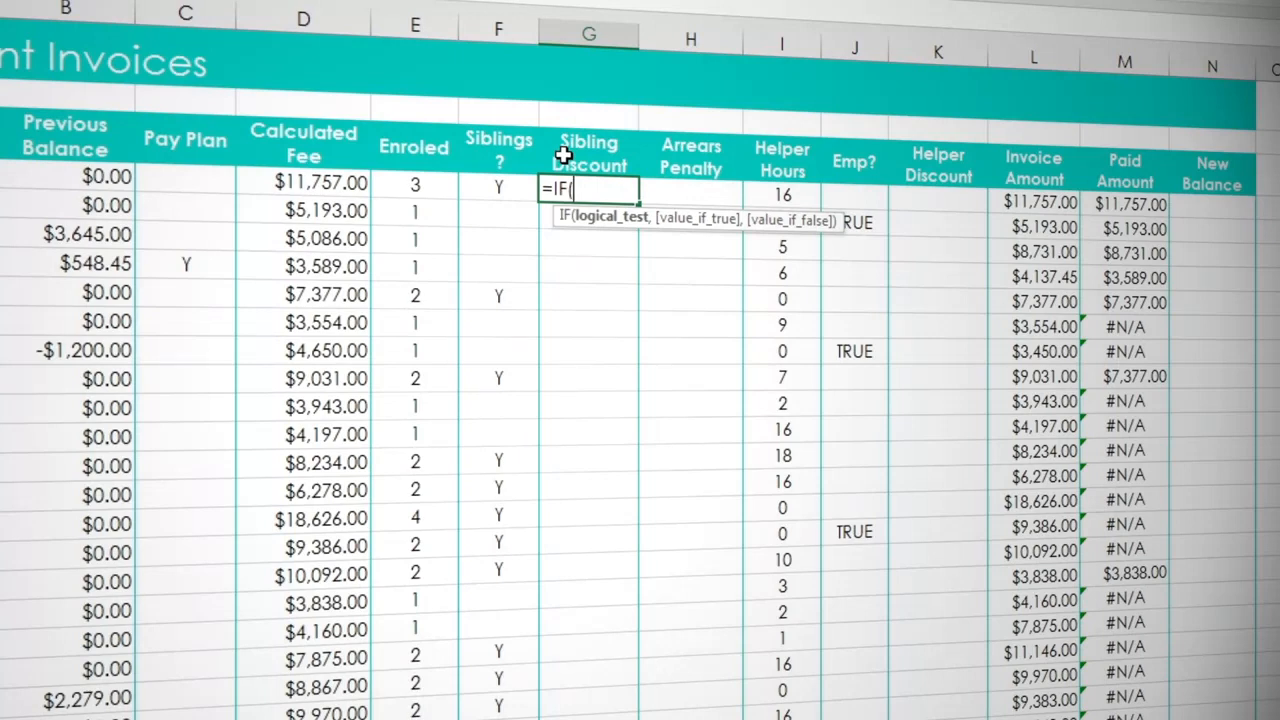
{"action": "left_click", "coordinate": [510, 187]}
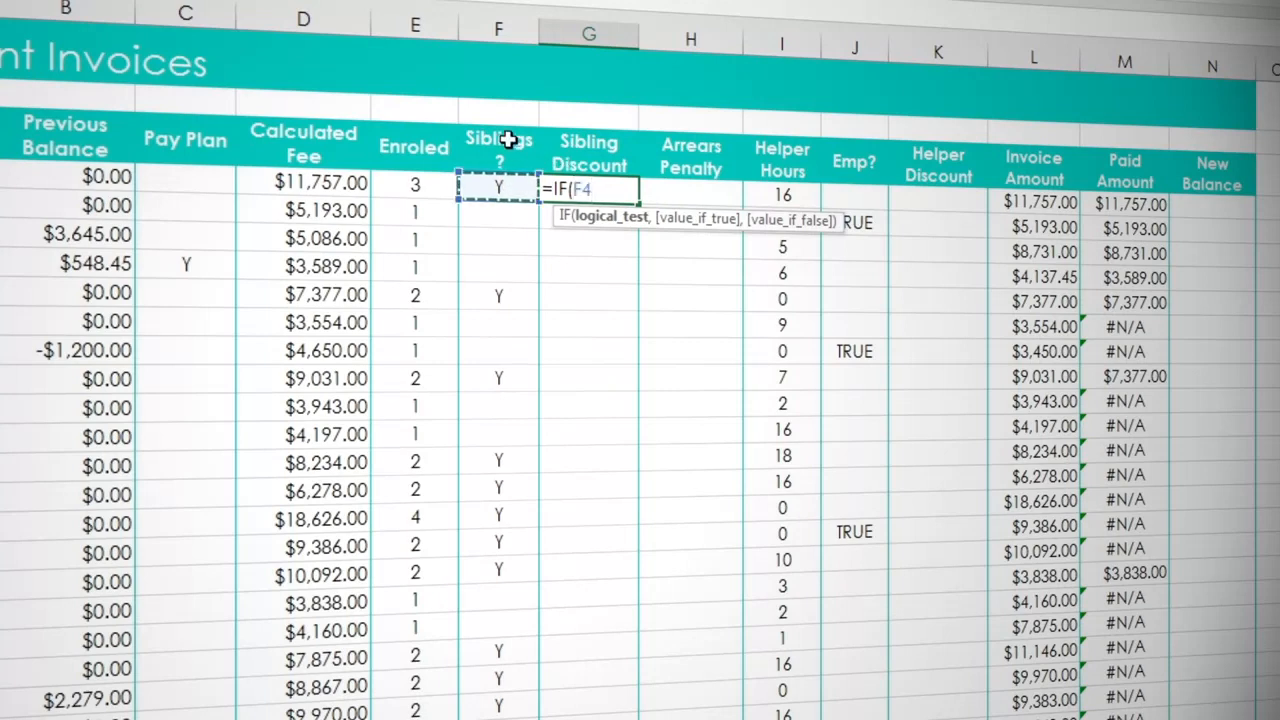
{"action": "type", "text": "=\"y\""}
{"action": "type", "text": ","}
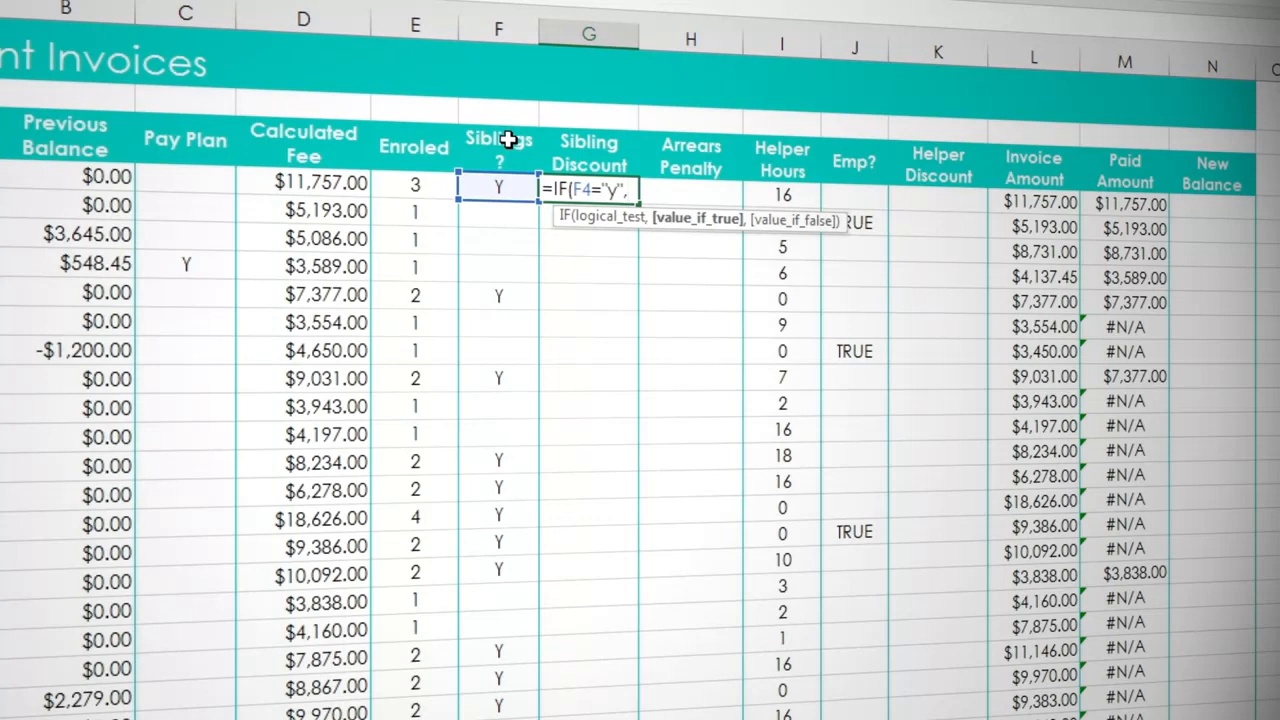
{"action": "left_click", "coordinate": [328, 178]}
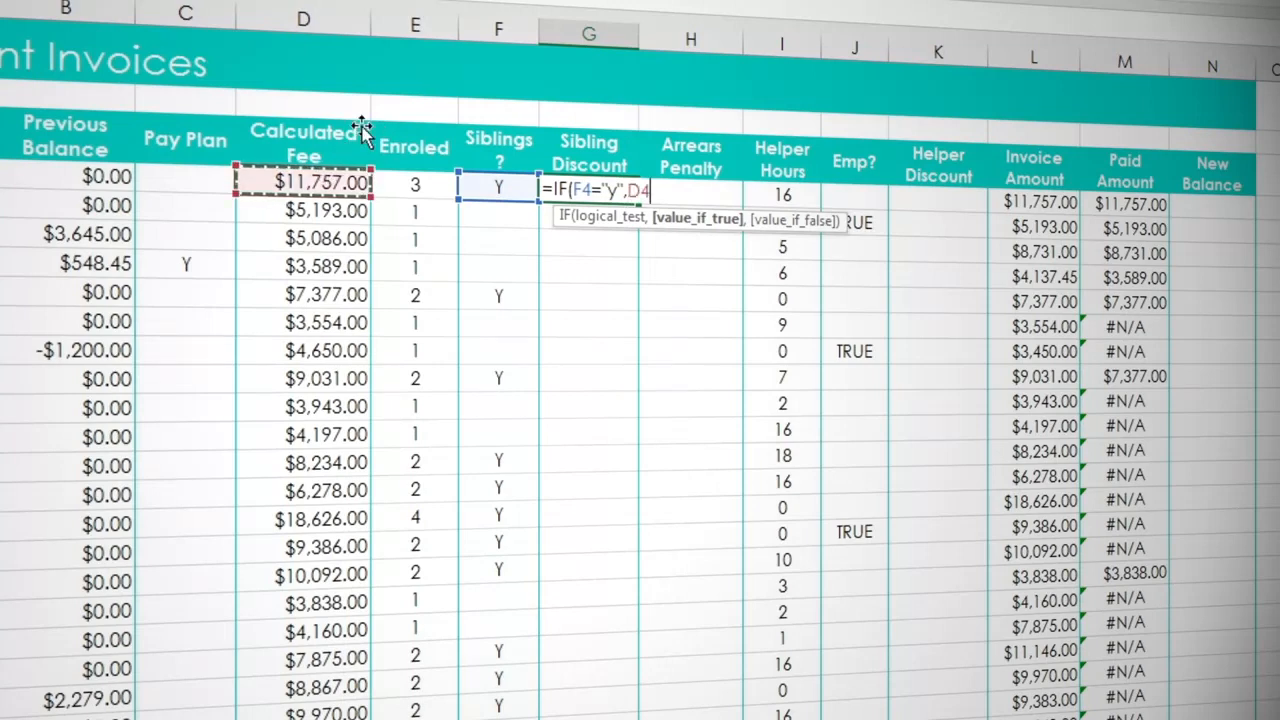
{"action": "type", "text": "*5%"}
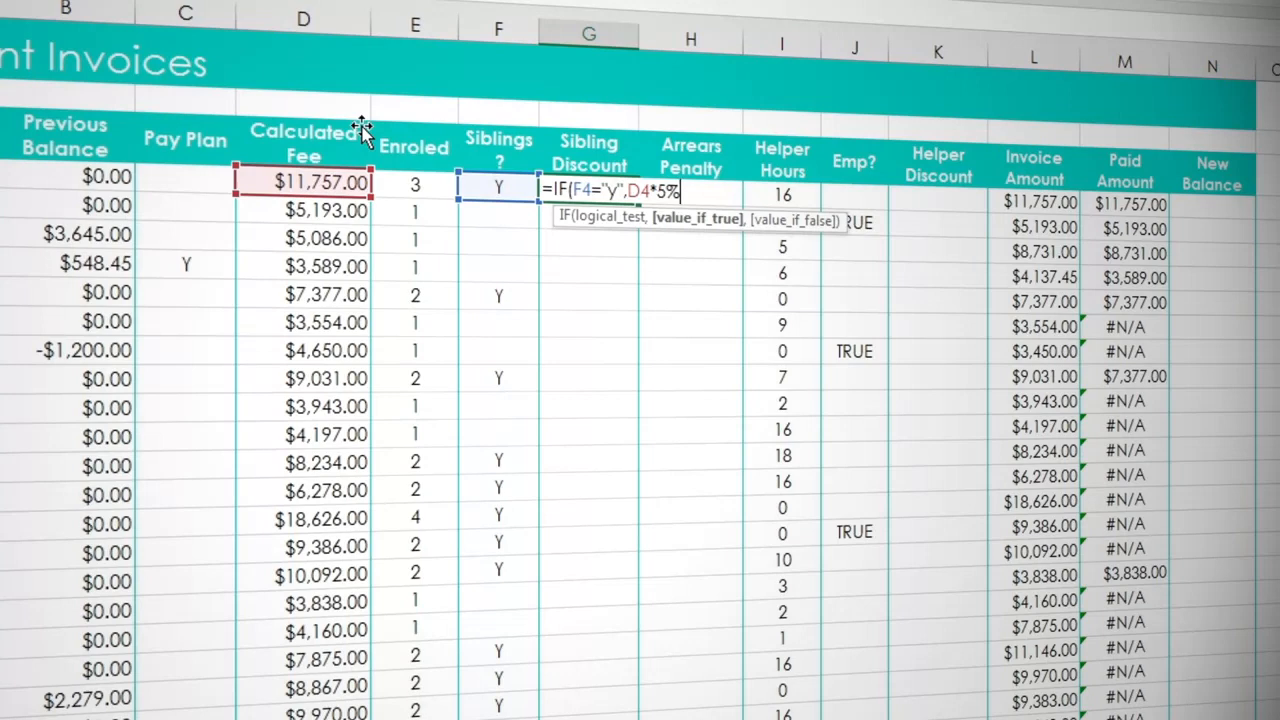
{"action": "type", "text": ","}
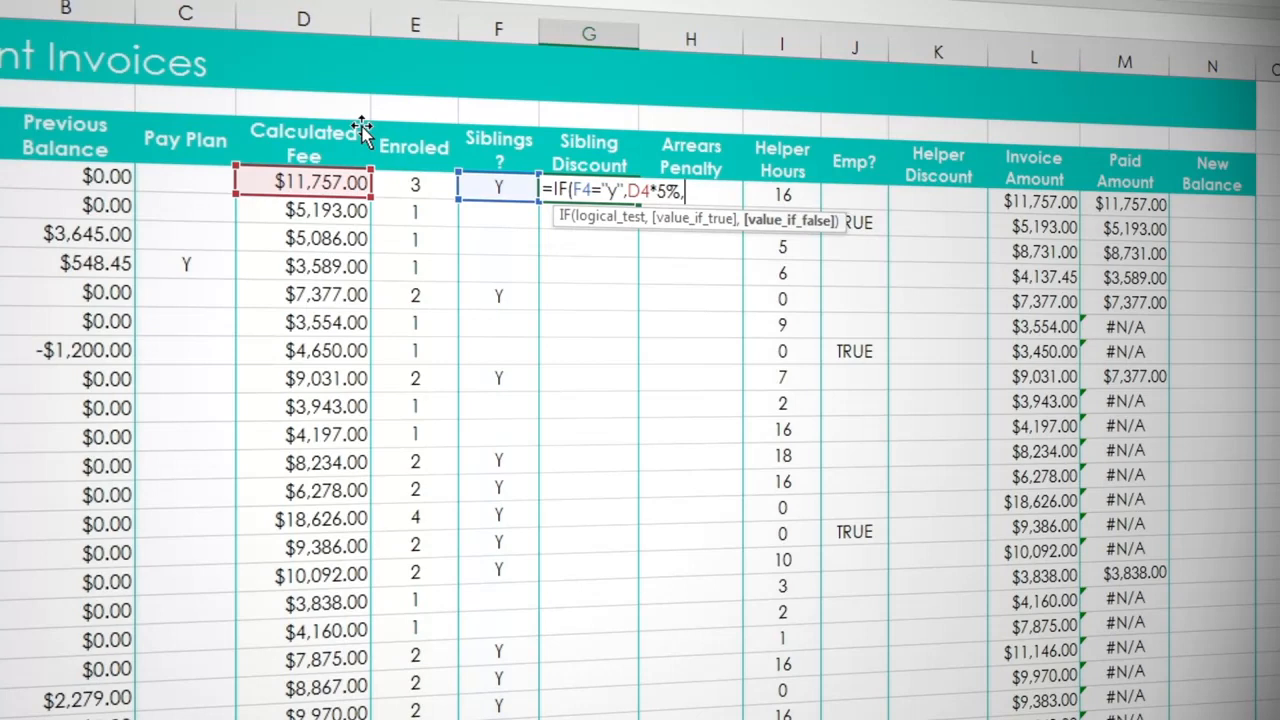
{"action": "type", "text": "0"}
{"action": "type", "text": ")"}
{"action": "key", "text": "Return"}
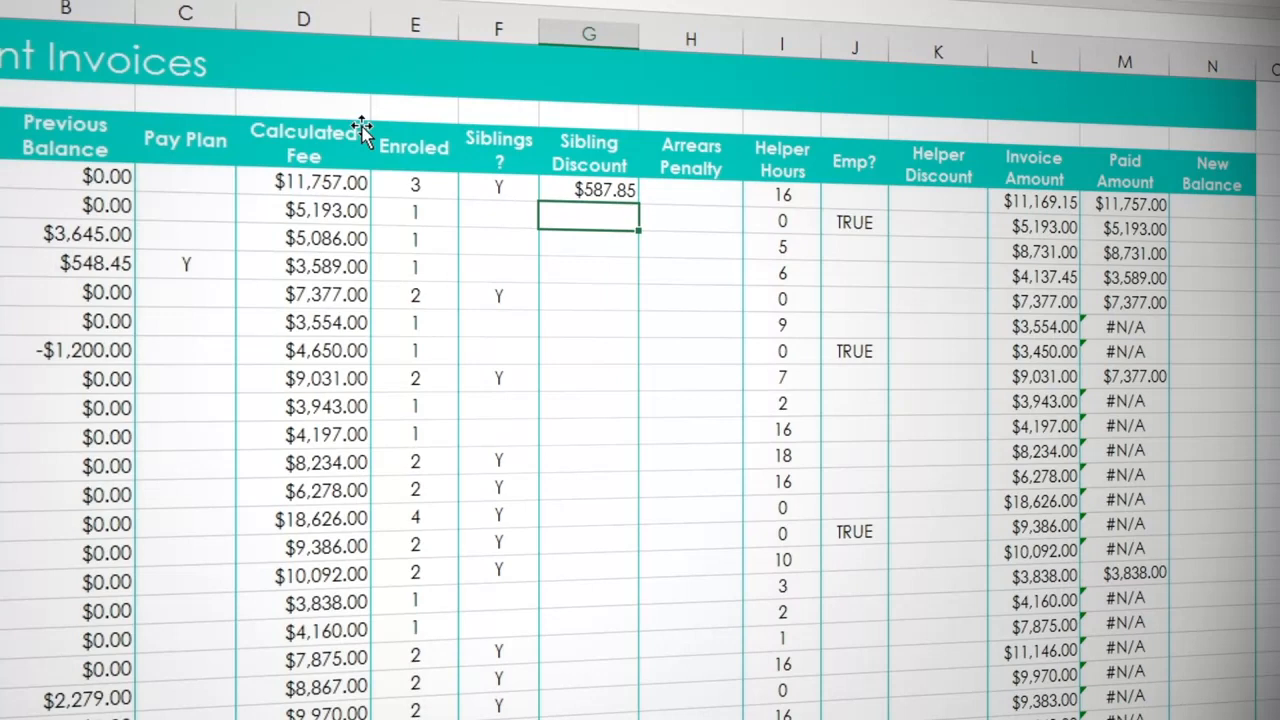
- Fill the G4 formula down the Sibling Discount column for all the parent rows
{"action": "left_click", "coordinate": [600, 188]}
{"action": "double_click", "coordinate": [637, 204]}
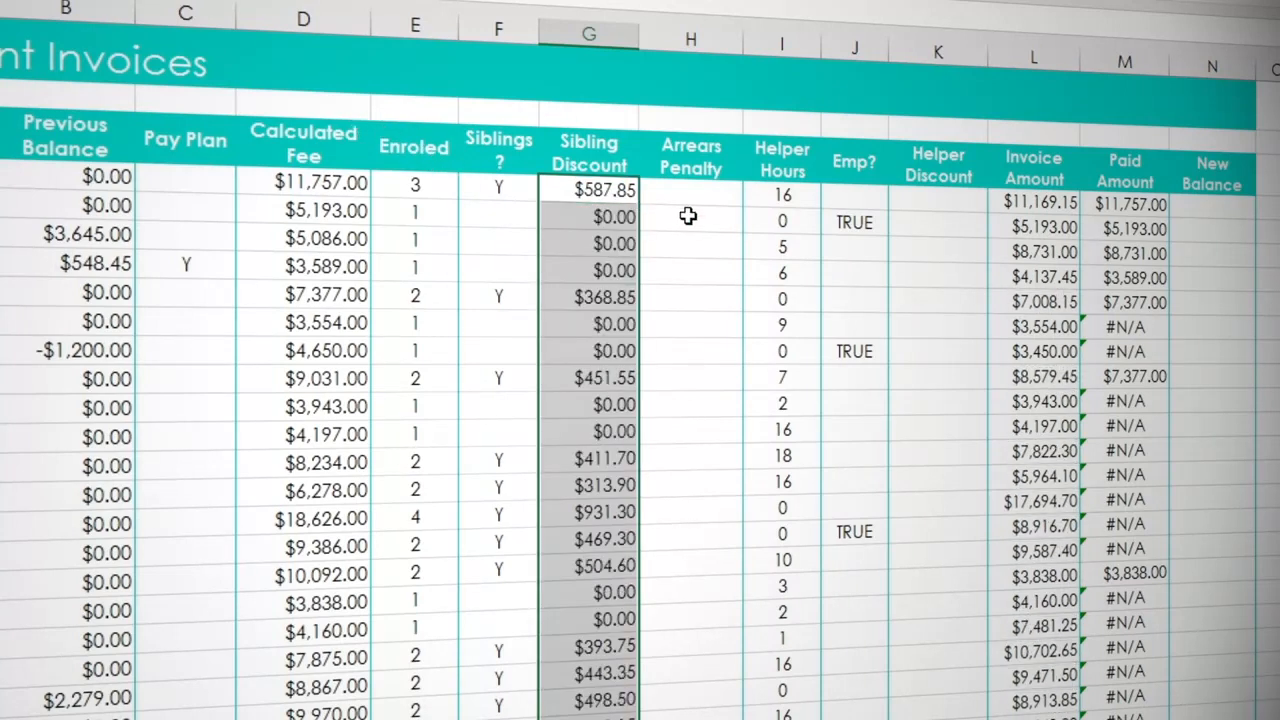
{"action": "left_click", "coordinate": [671, 216]}
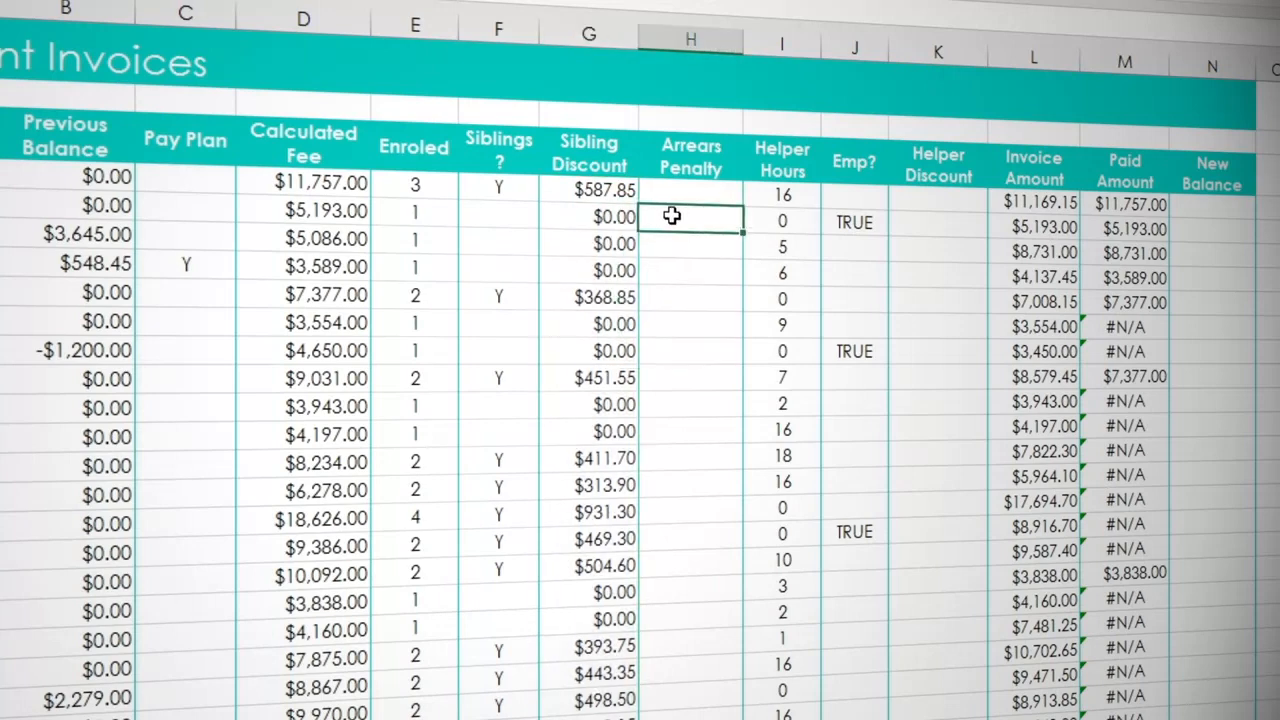